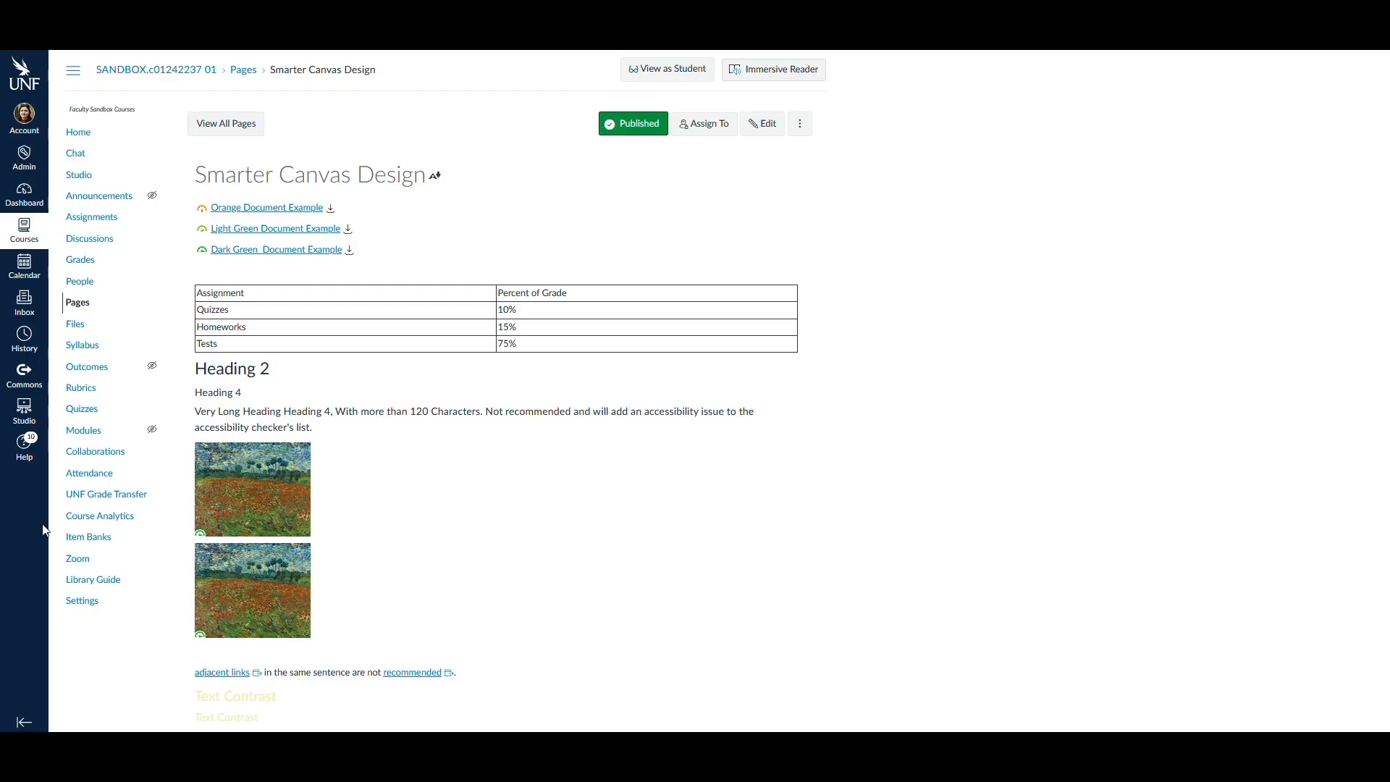
Step: Edit the Smarter Canvas Design page and use the accessibility score feedback to recolor both low-contrast Text Contrast lines black
left_click(763, 124)
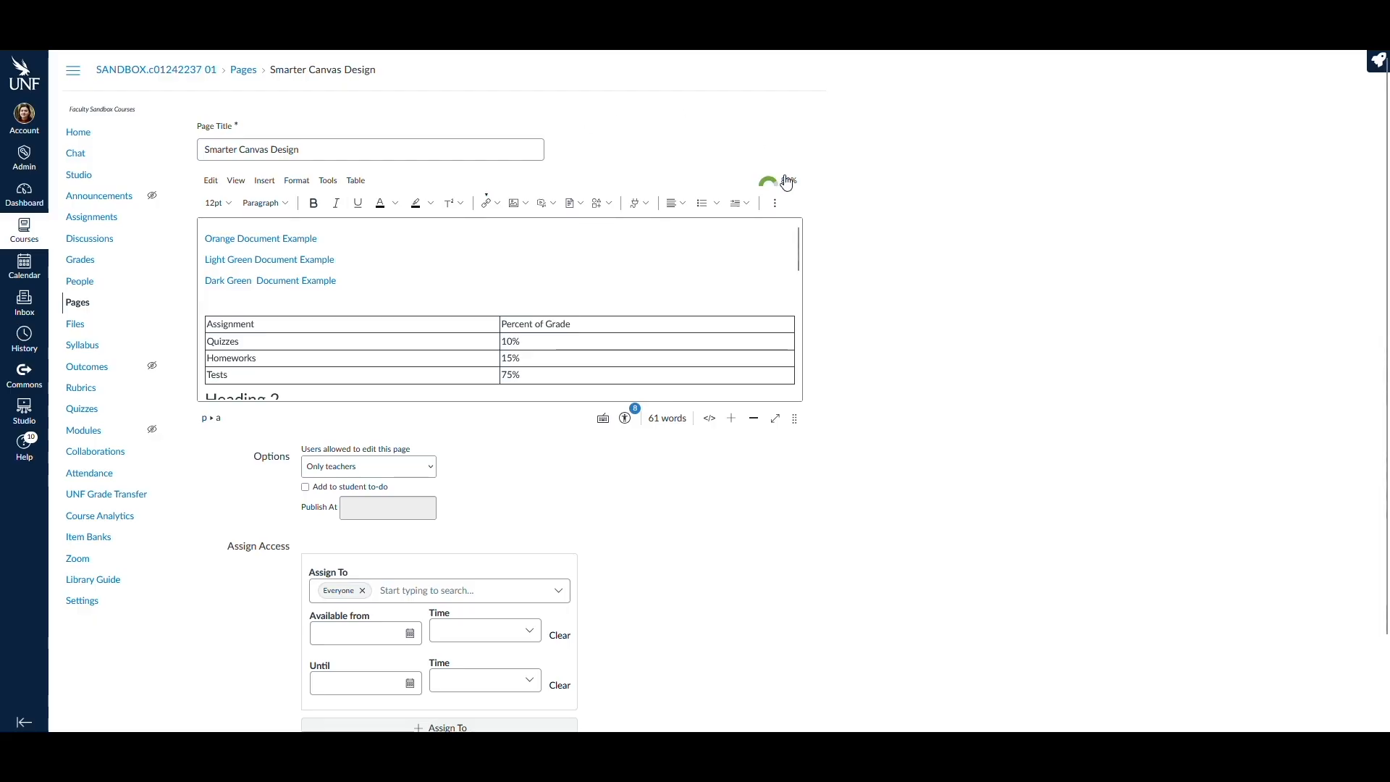
left_click(788, 187)
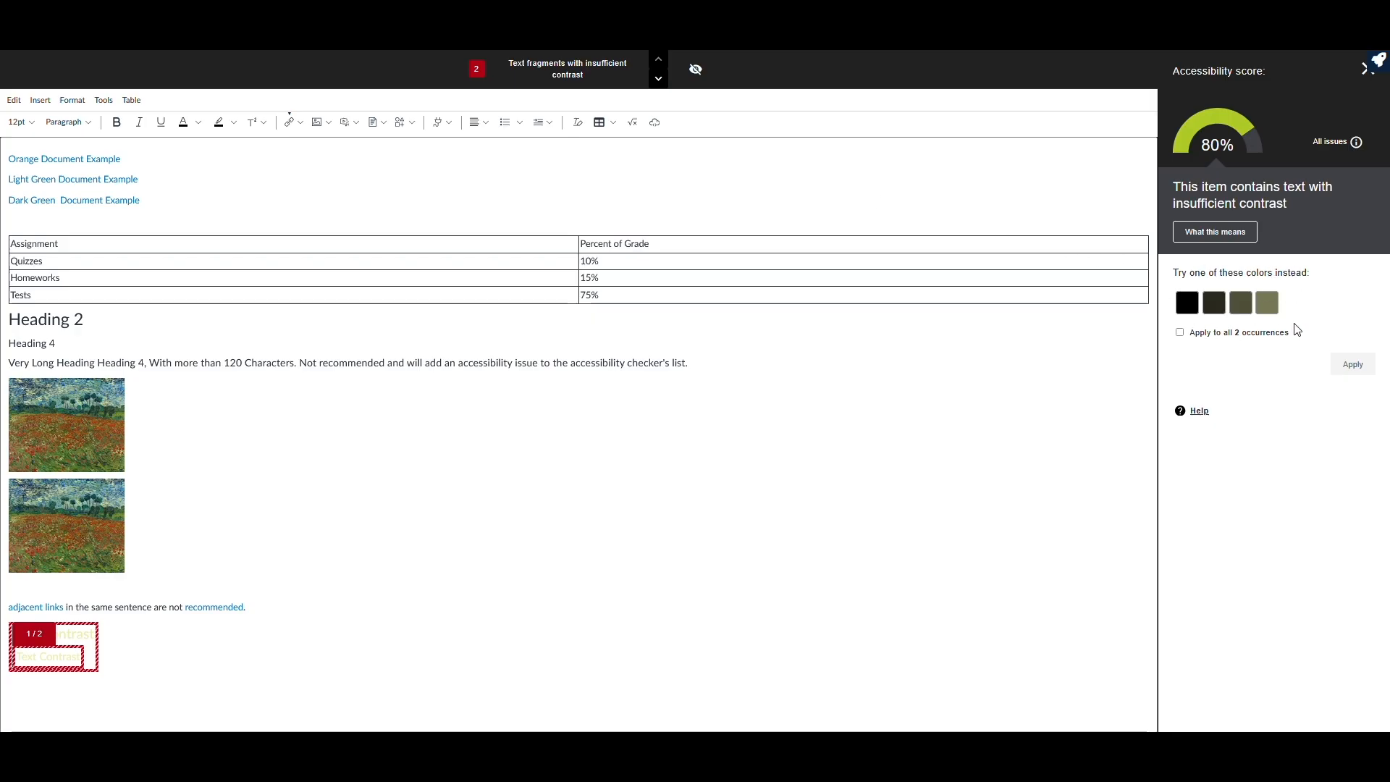
left_click(1188, 307)
left_click(1349, 364)
left_click(1353, 363)
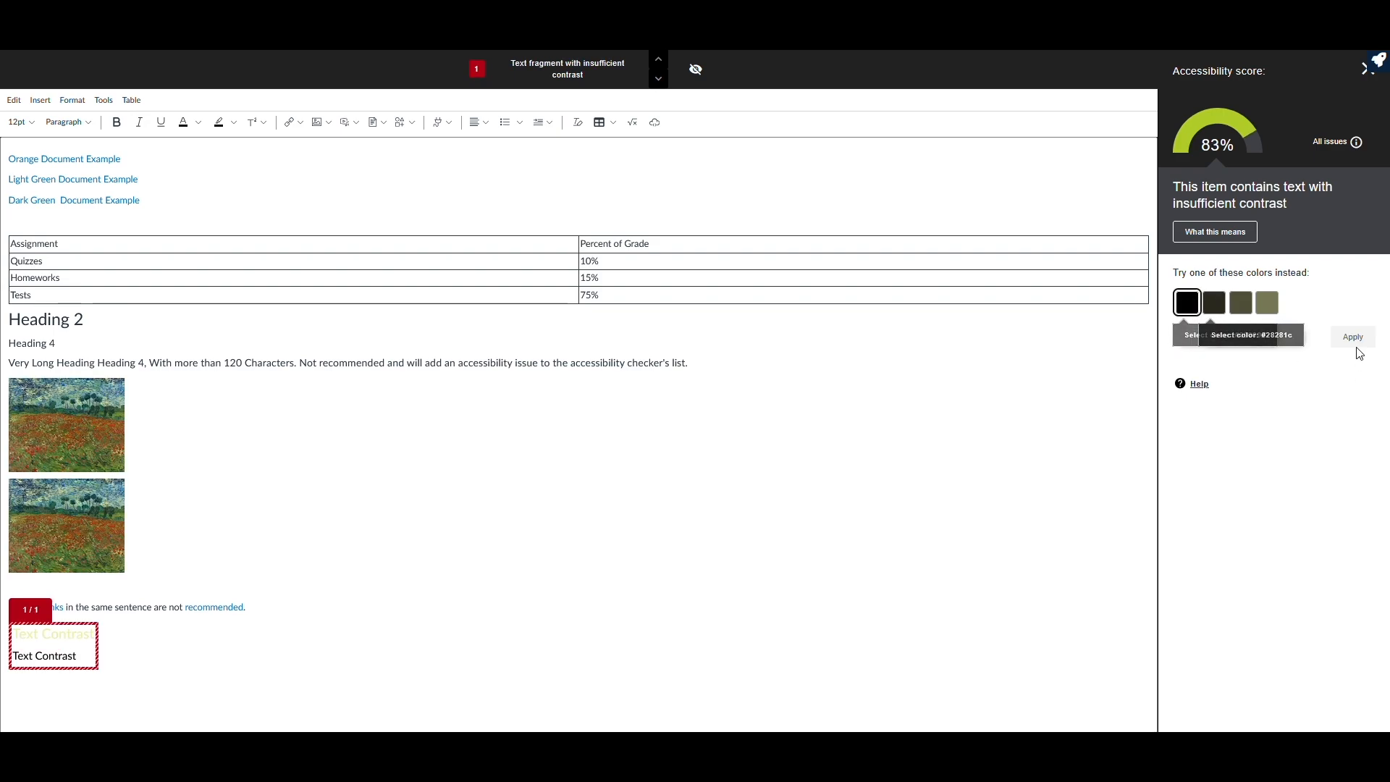
left_click(1184, 310)
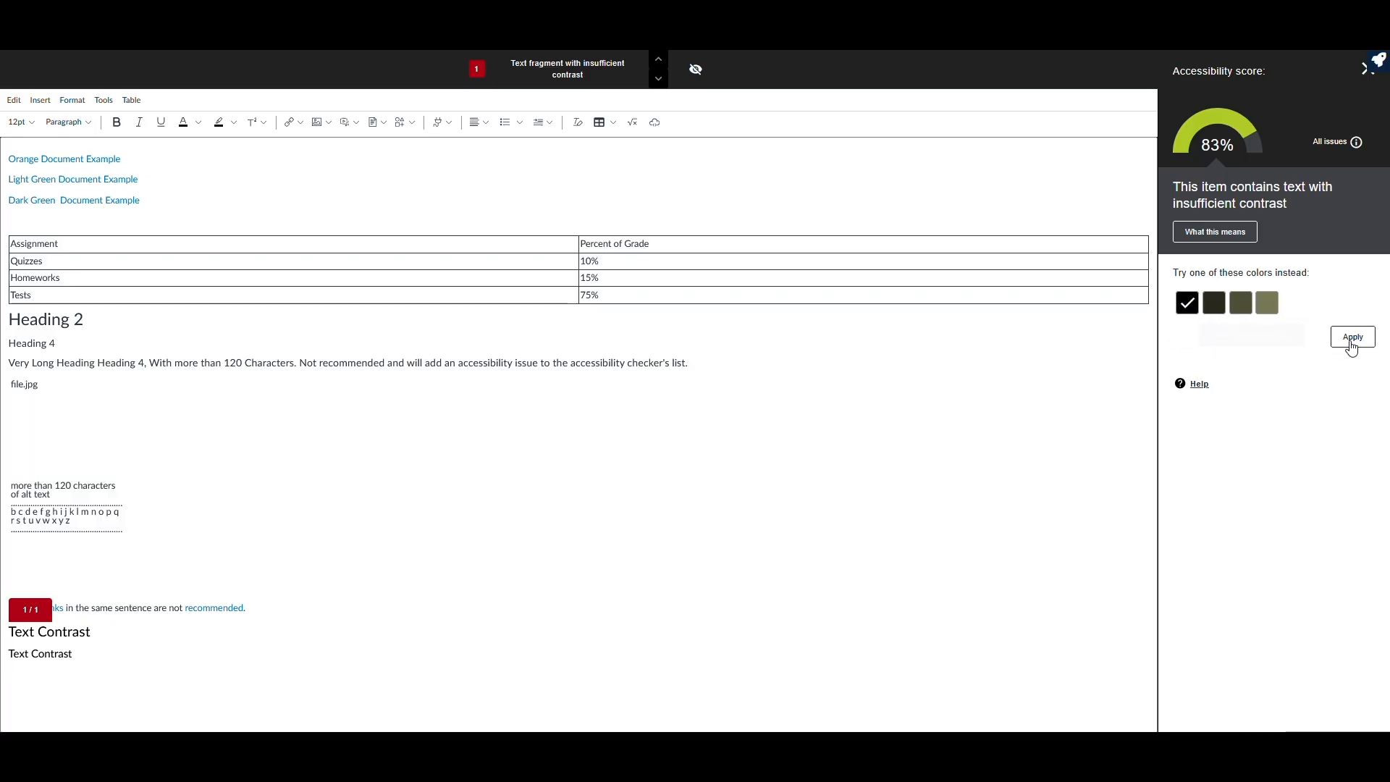
left_click(1351, 336)
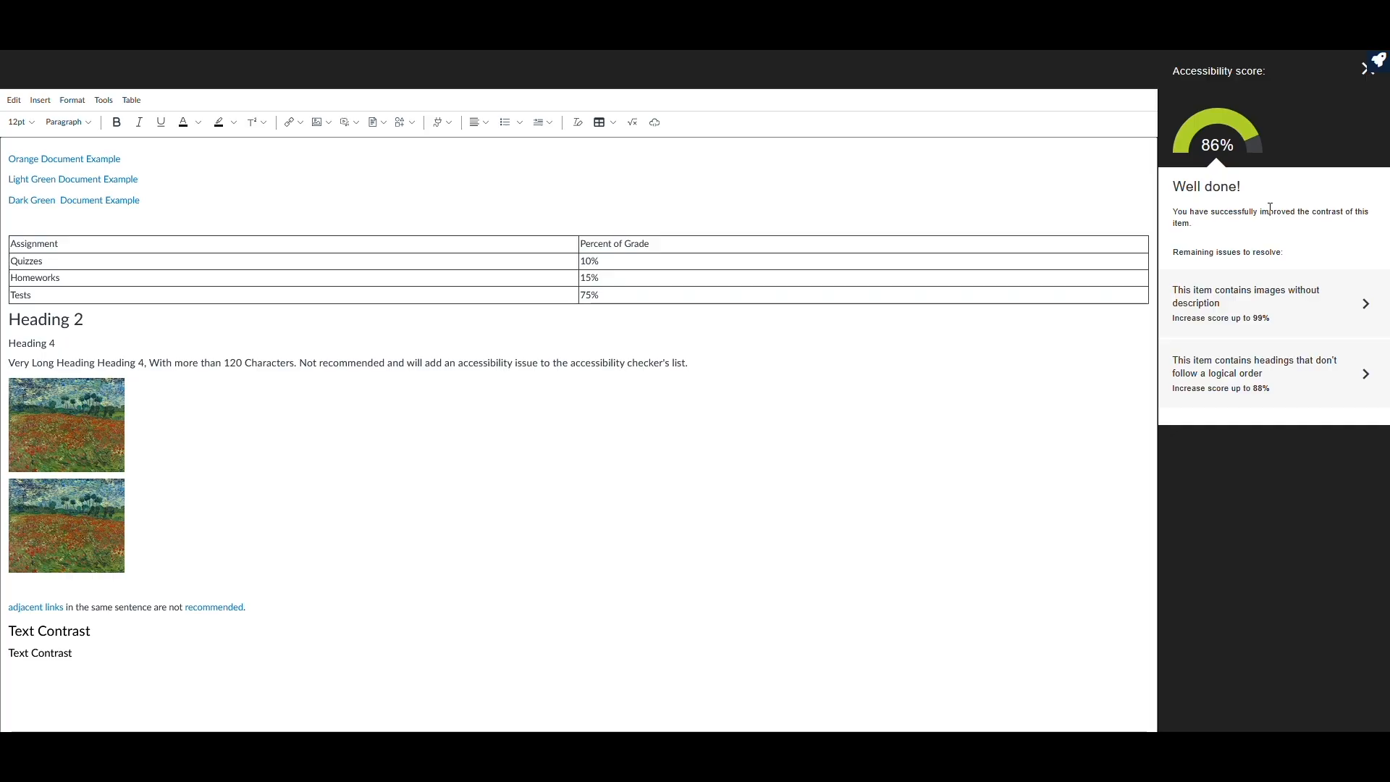
Step: Resolve the missing image description issue by replacing the first image's file-name description with "alt text" and saving it
left_click(1267, 298)
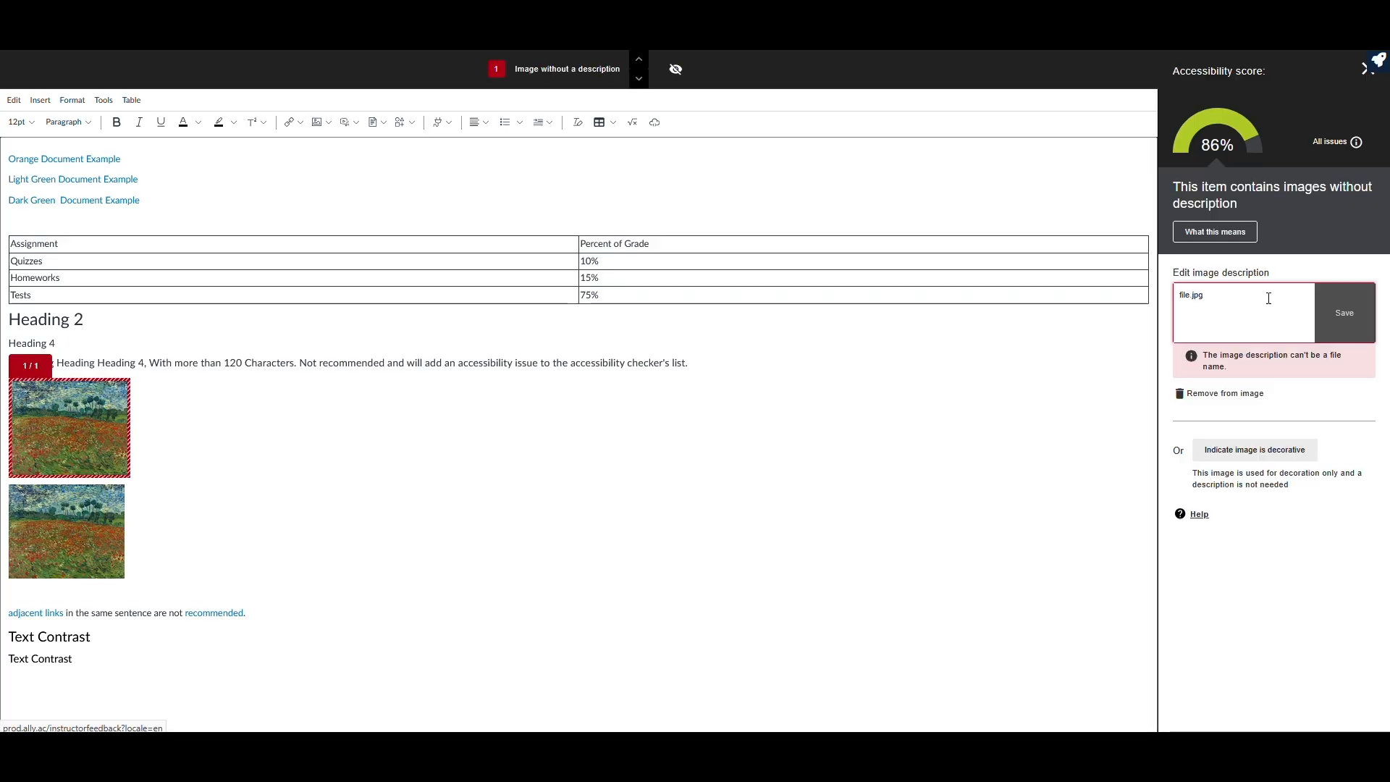
left_click(1268, 298)
left_click_drag(1268, 298, 1119, 301)
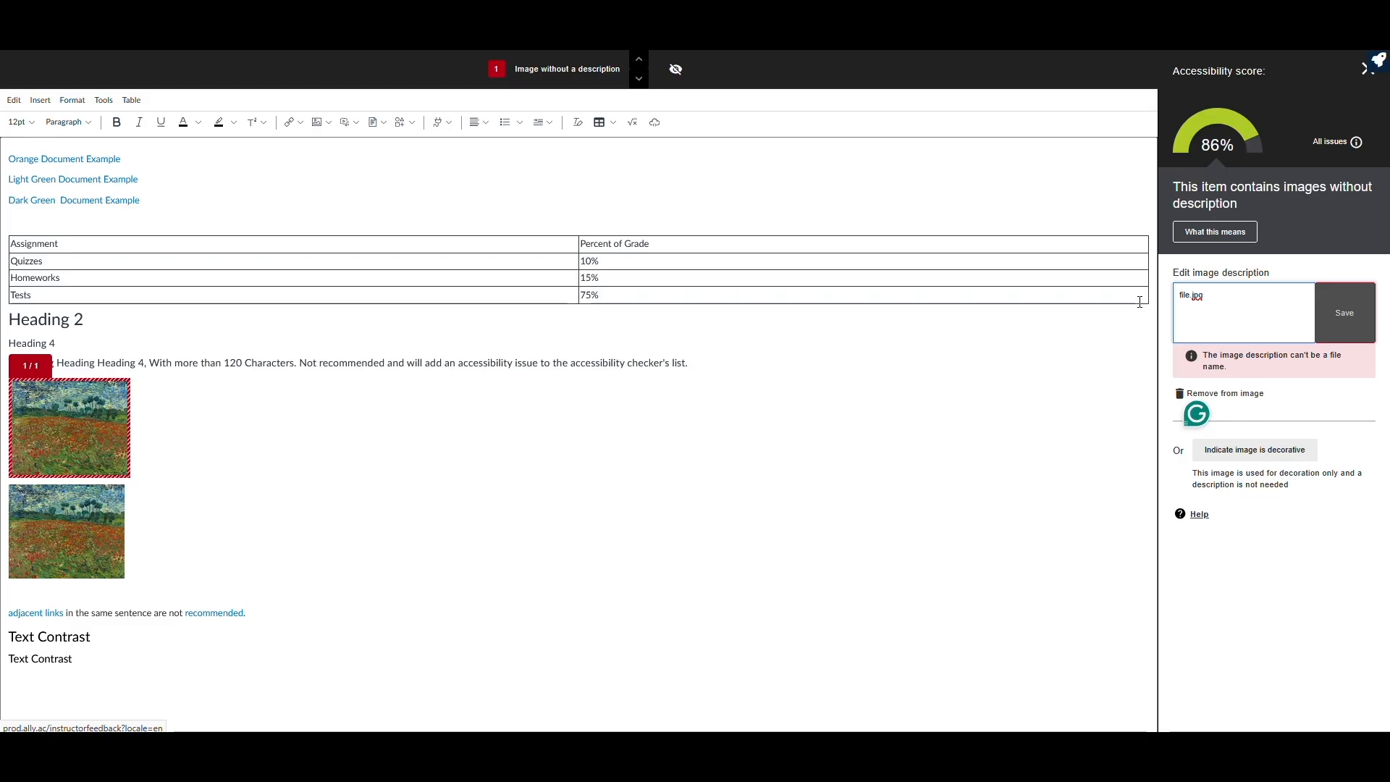
key("BackSpace")
key("BackSpace")
key("BackSpace")
key("BackSpace")
key("BackSpace")
key("BackSpace")
key("BackSpace")
key("BackSpace")
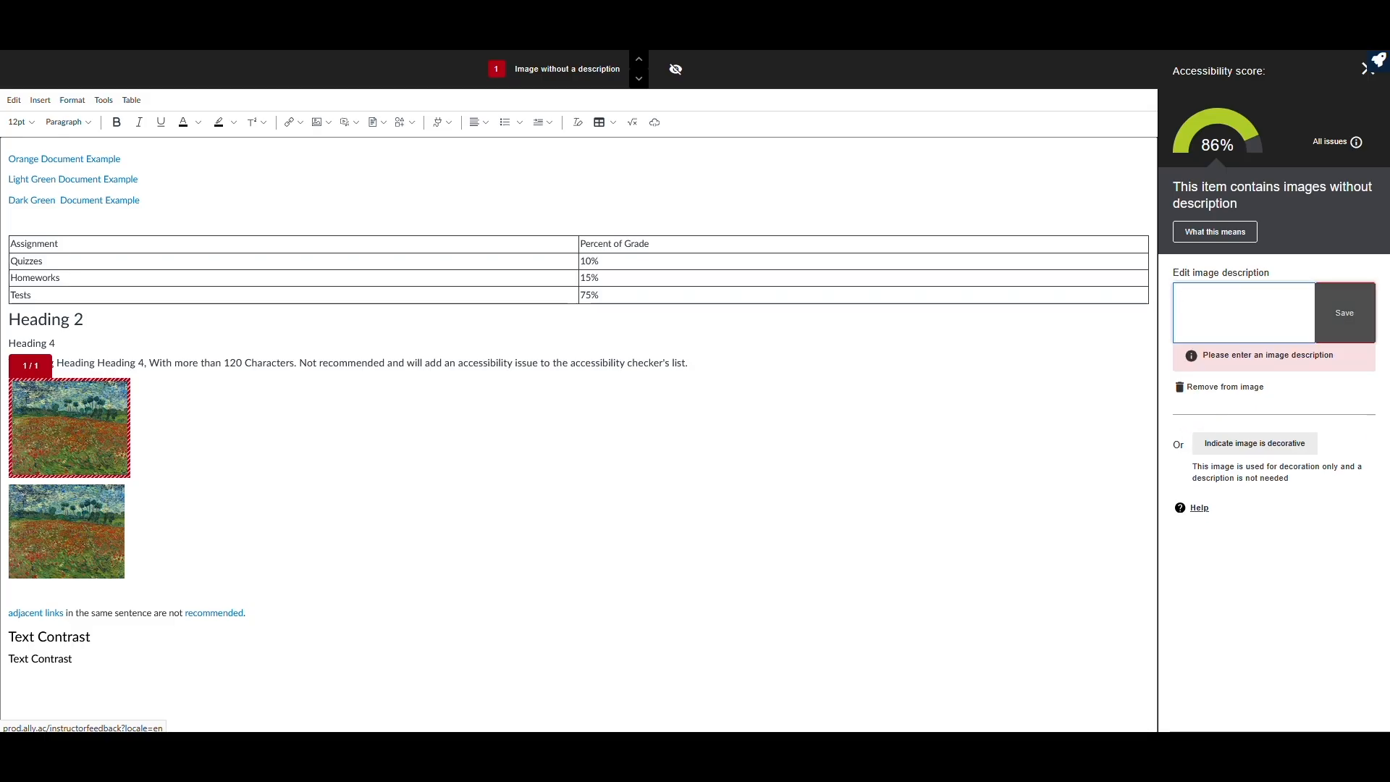
type("alt text")
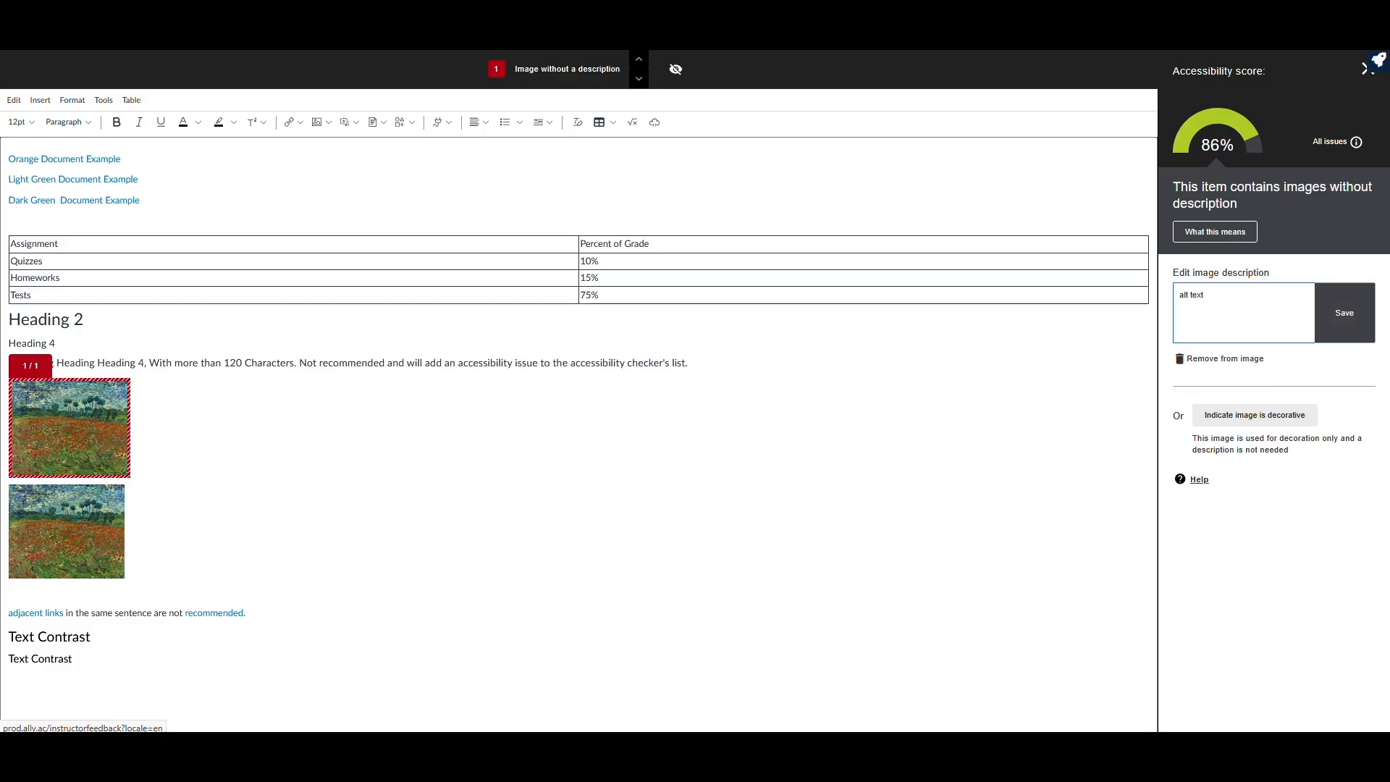
left_click(1355, 322)
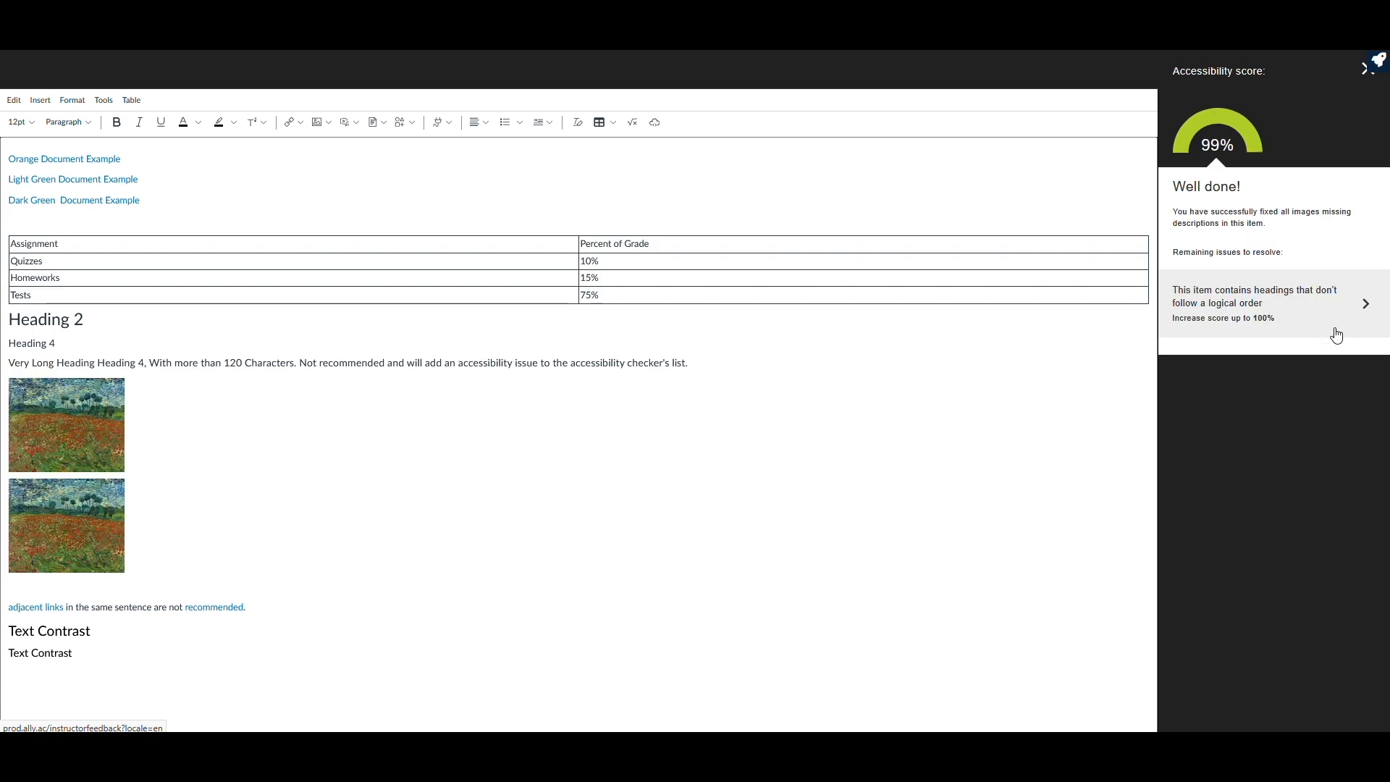
Step: Fix the heading order issue by applying the Heading 3 style to the "Heading 4" line, and close the accessibility feedback
left_click(1292, 325)
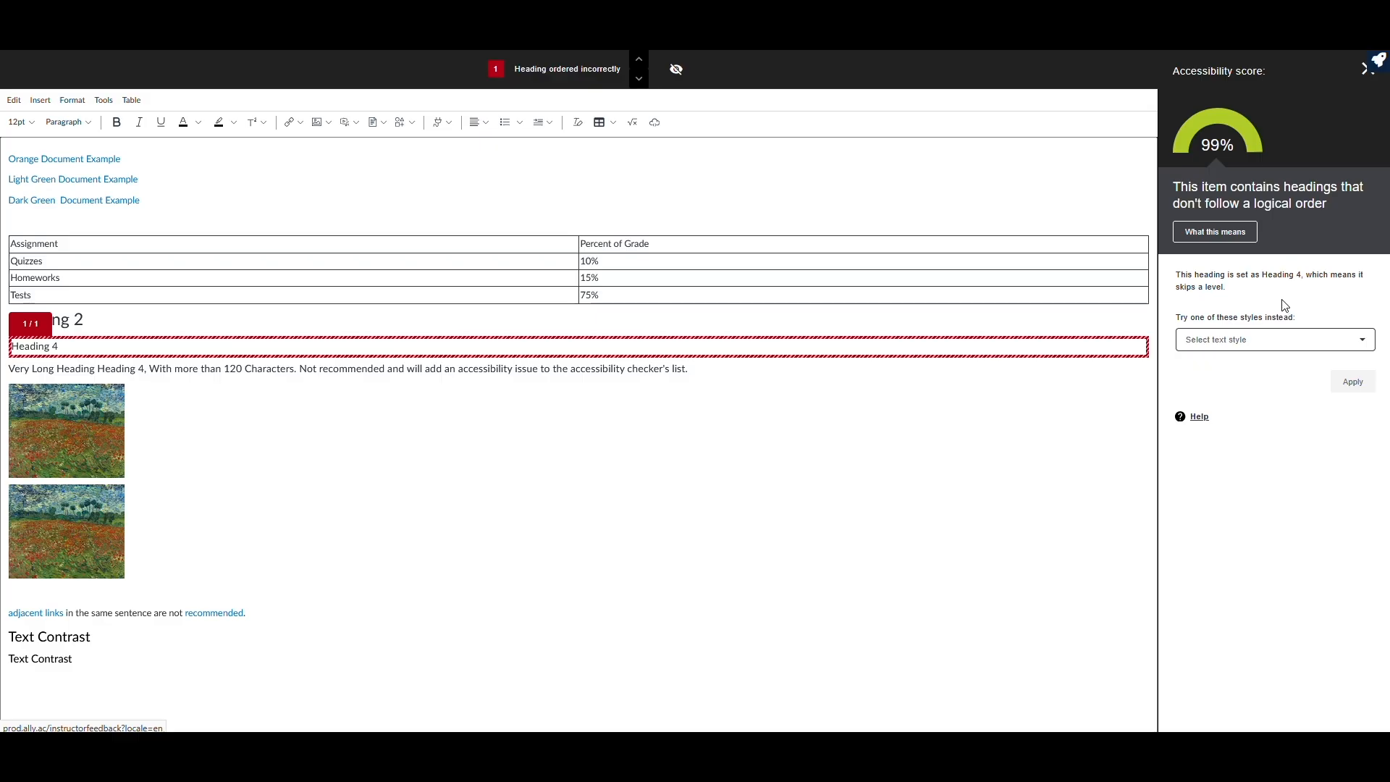
left_click(1286, 340)
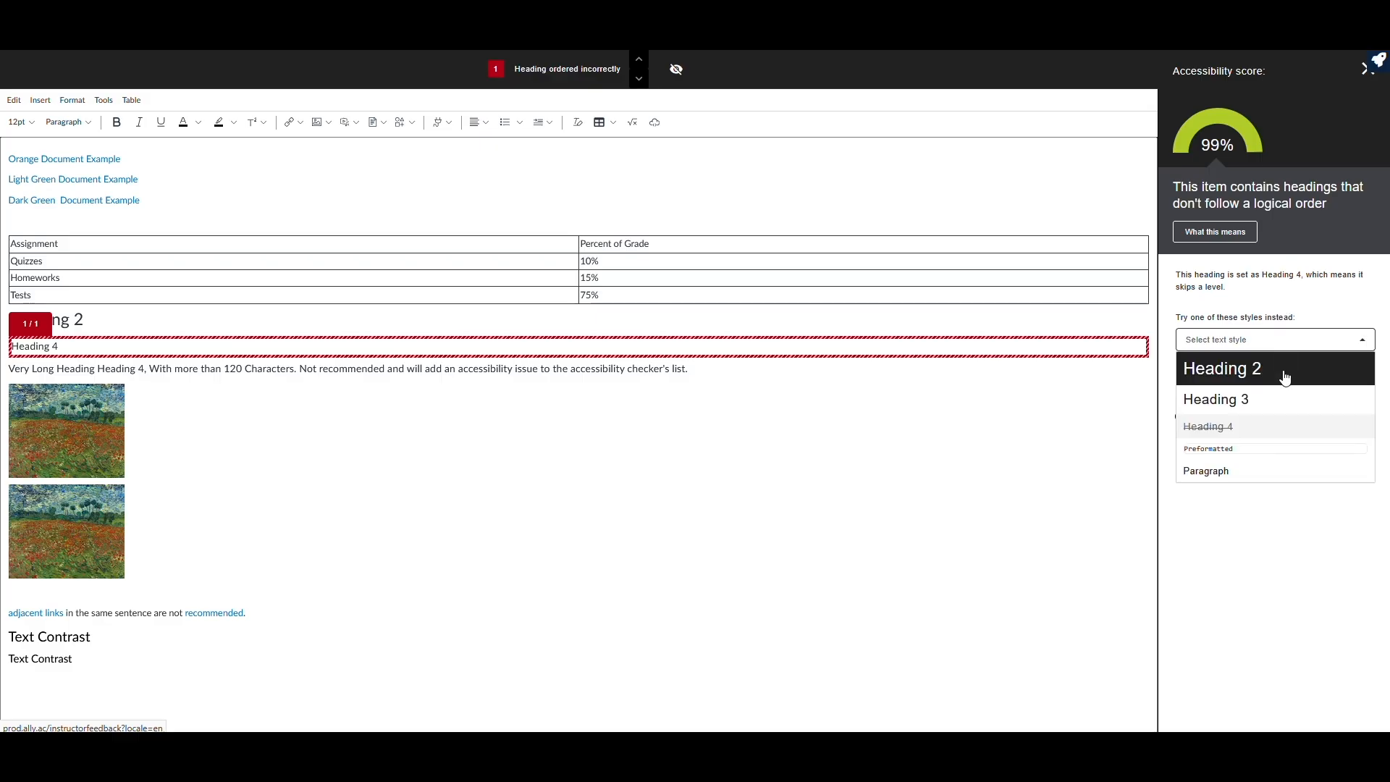
left_click(1285, 400)
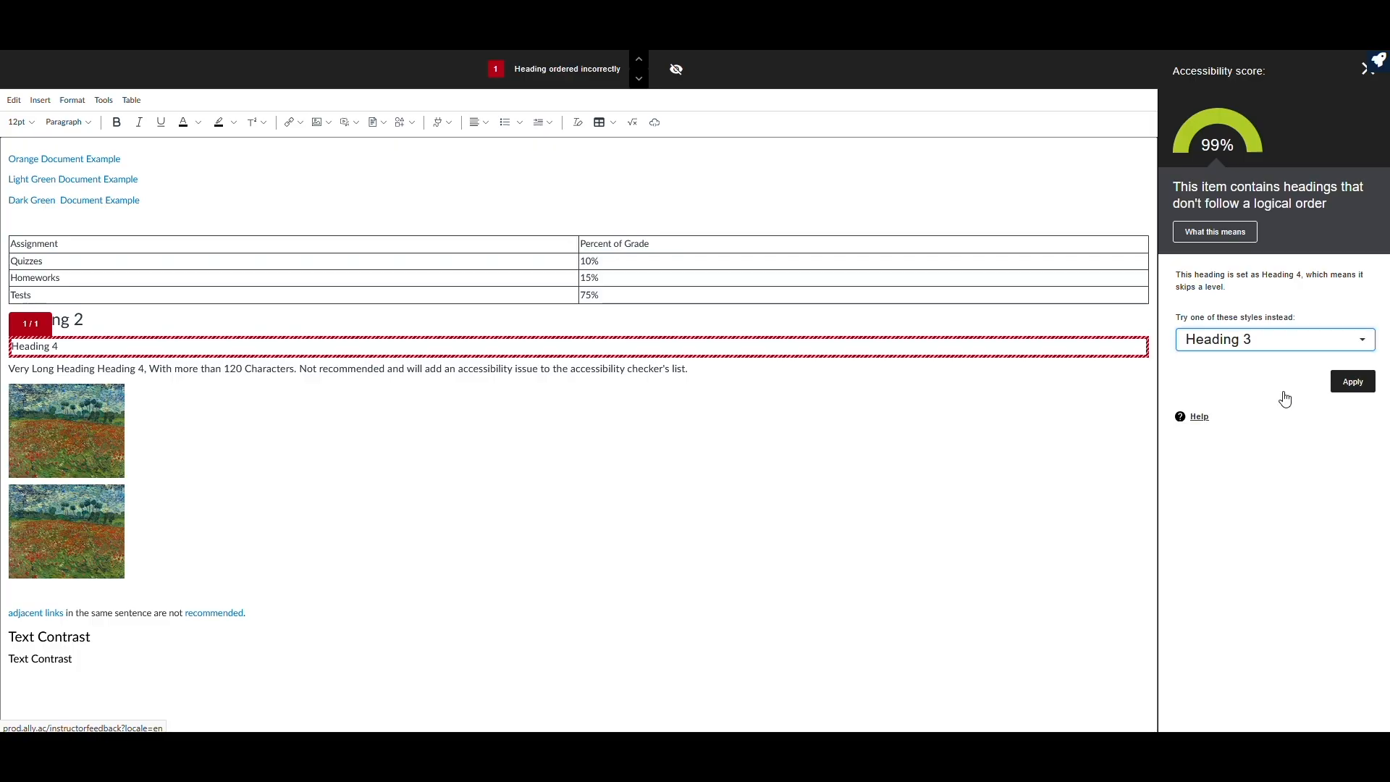
left_click(1356, 382)
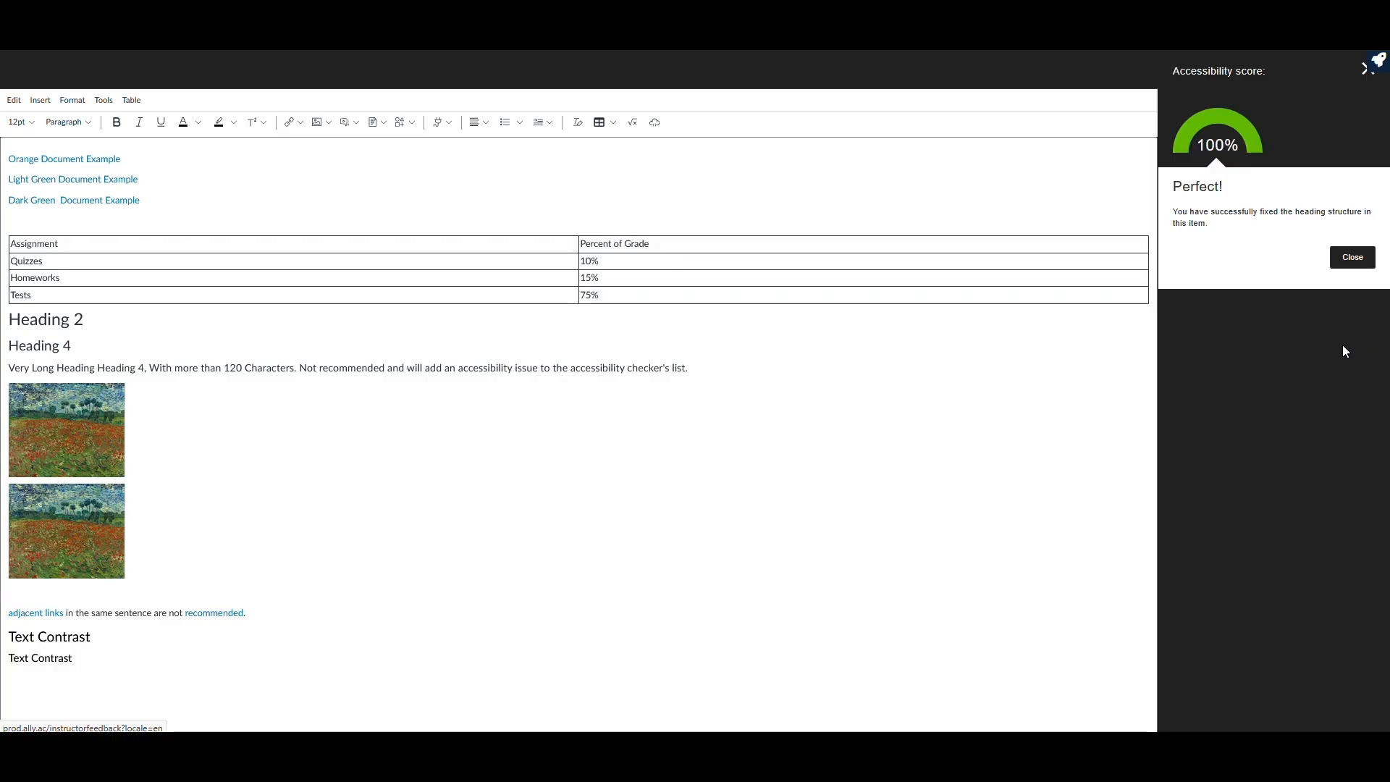
left_click(1351, 260)
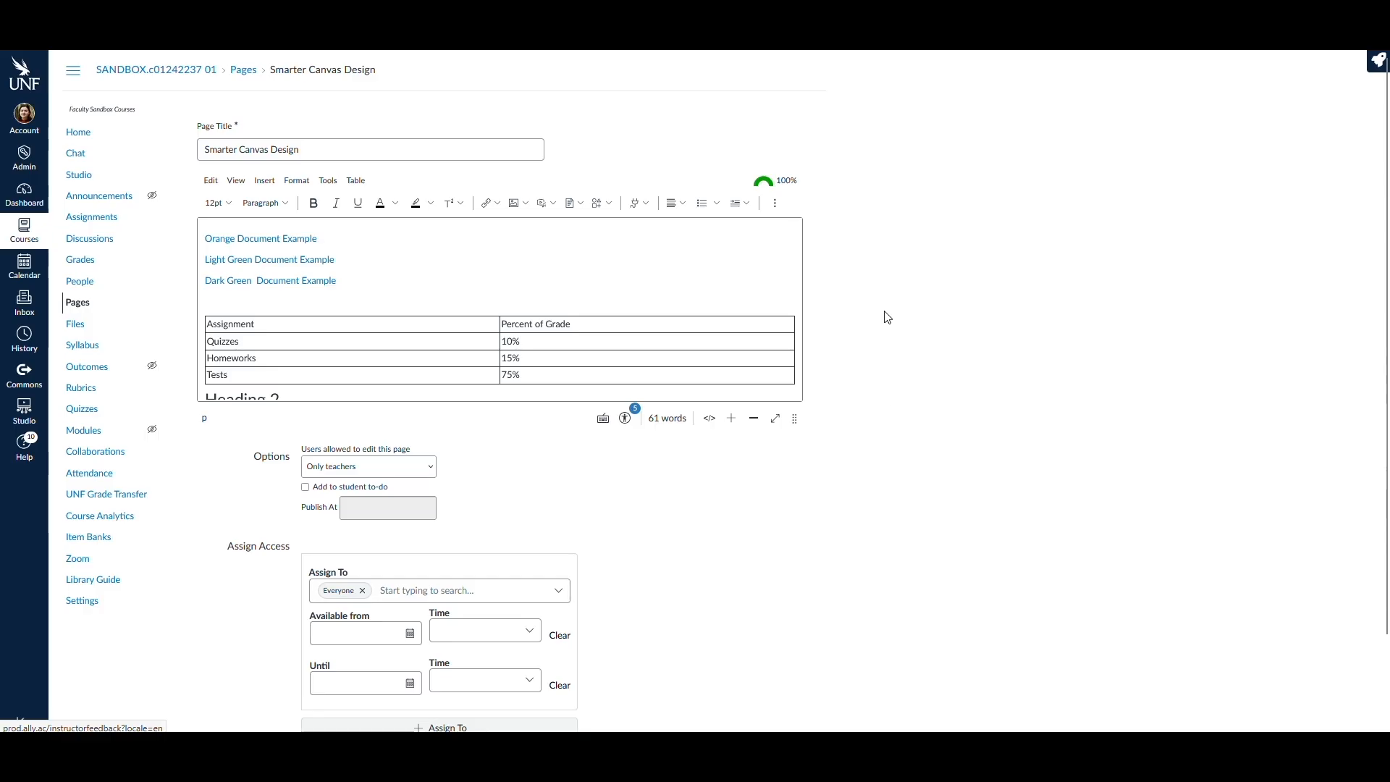
Step: Run the editor's Accessibility Checker and apply the caption "assignment percentages" to the grade table
left_click(625, 422)
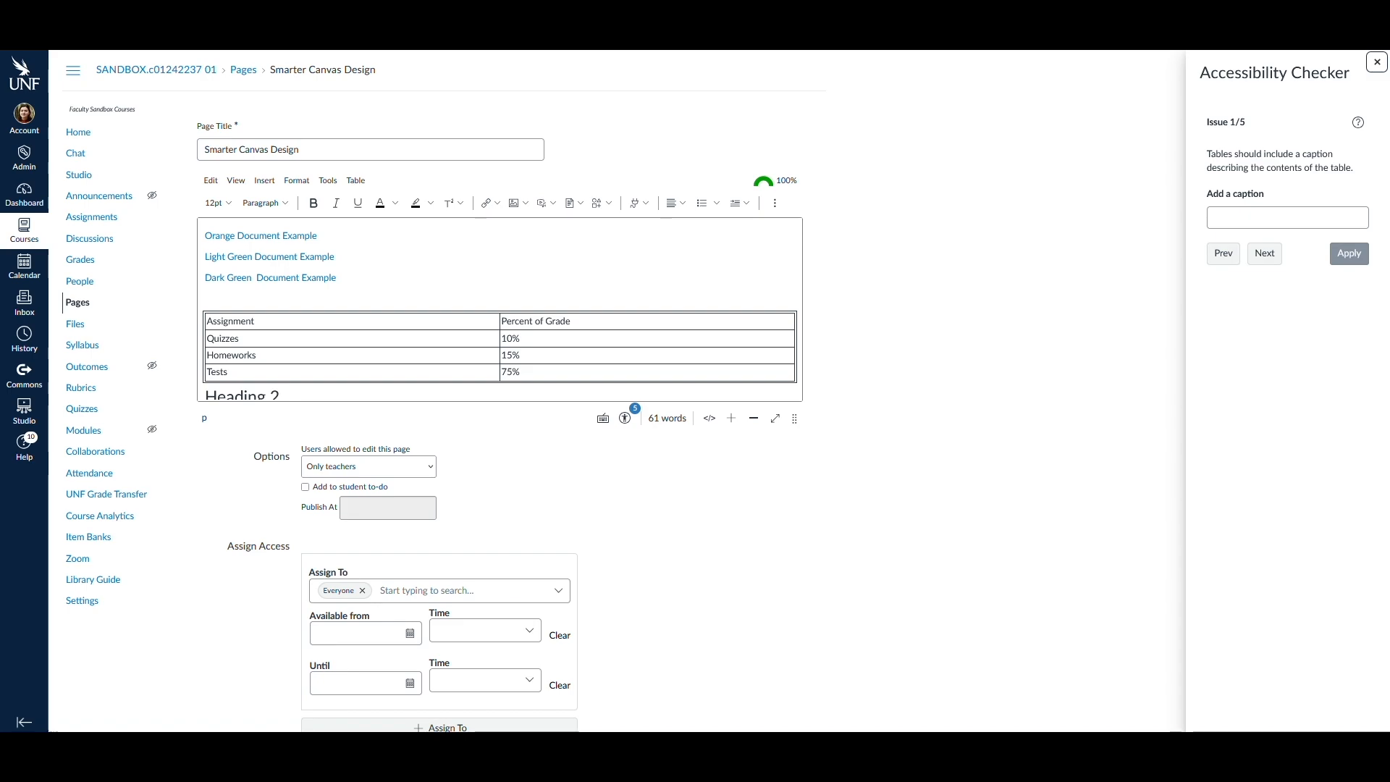
left_click(1297, 218)
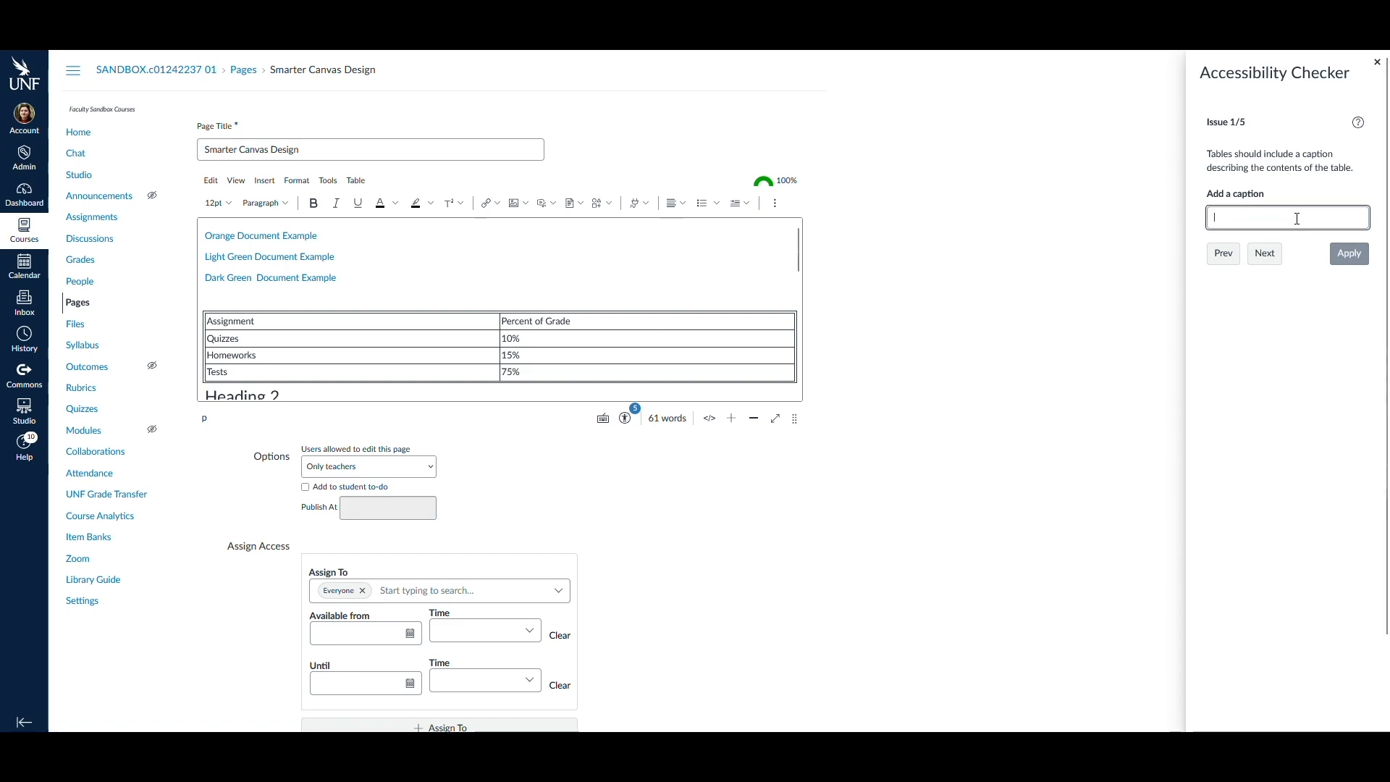
type("assignment ")
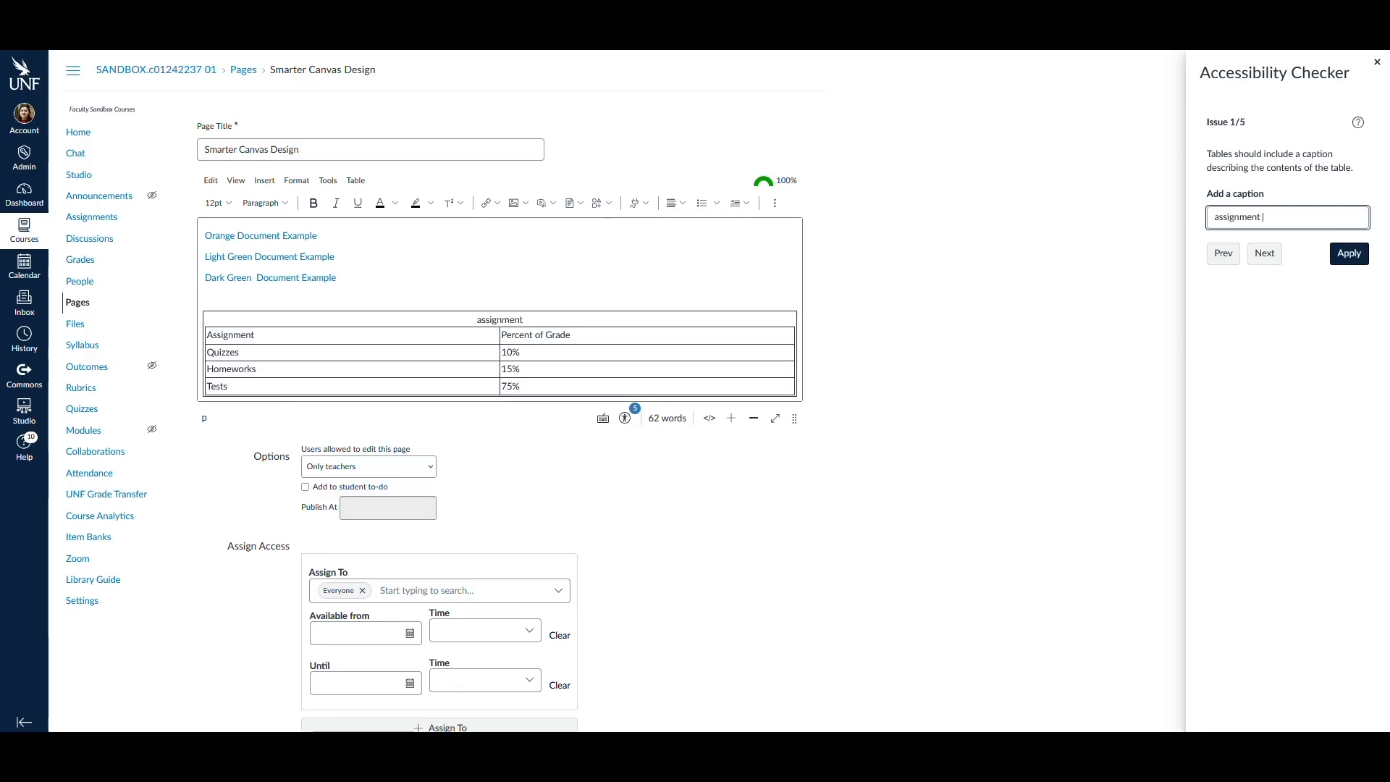
type("perce")
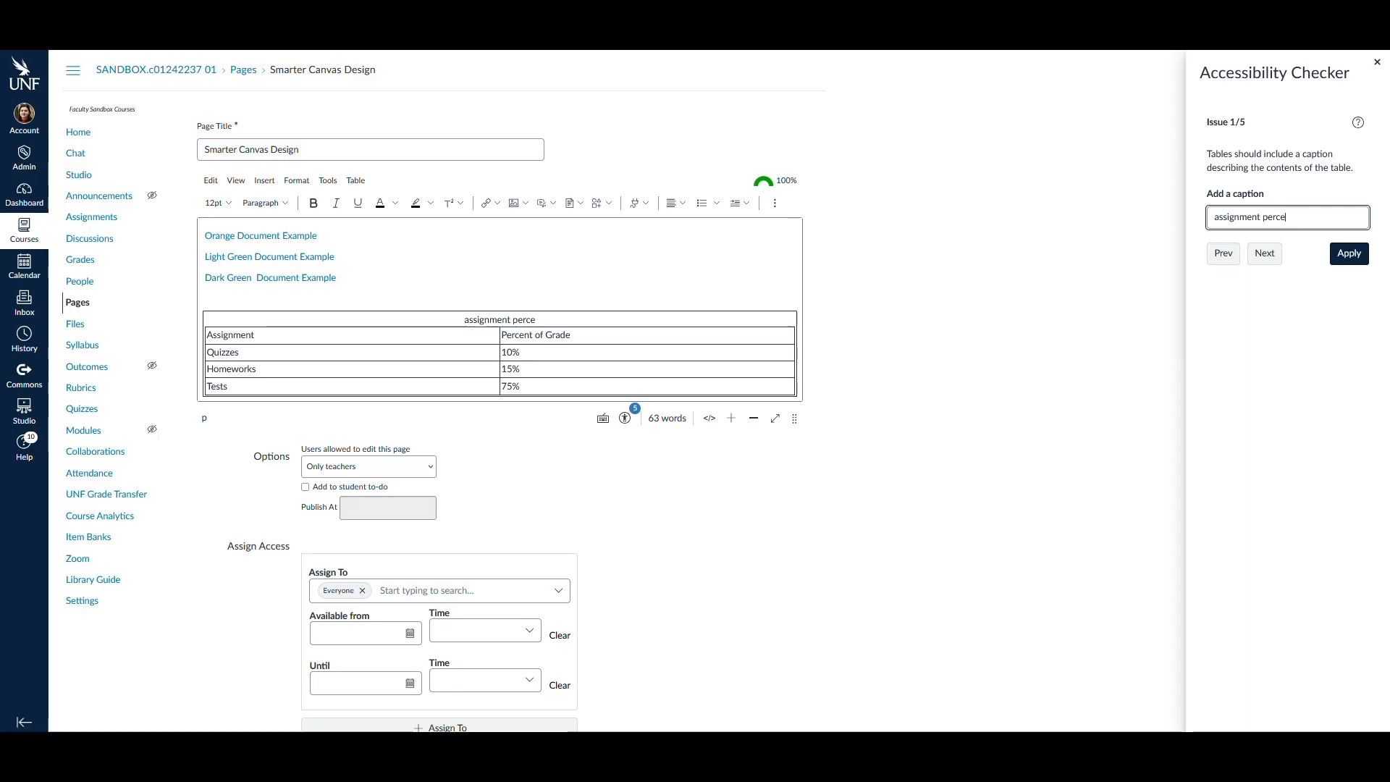
type("ntages")
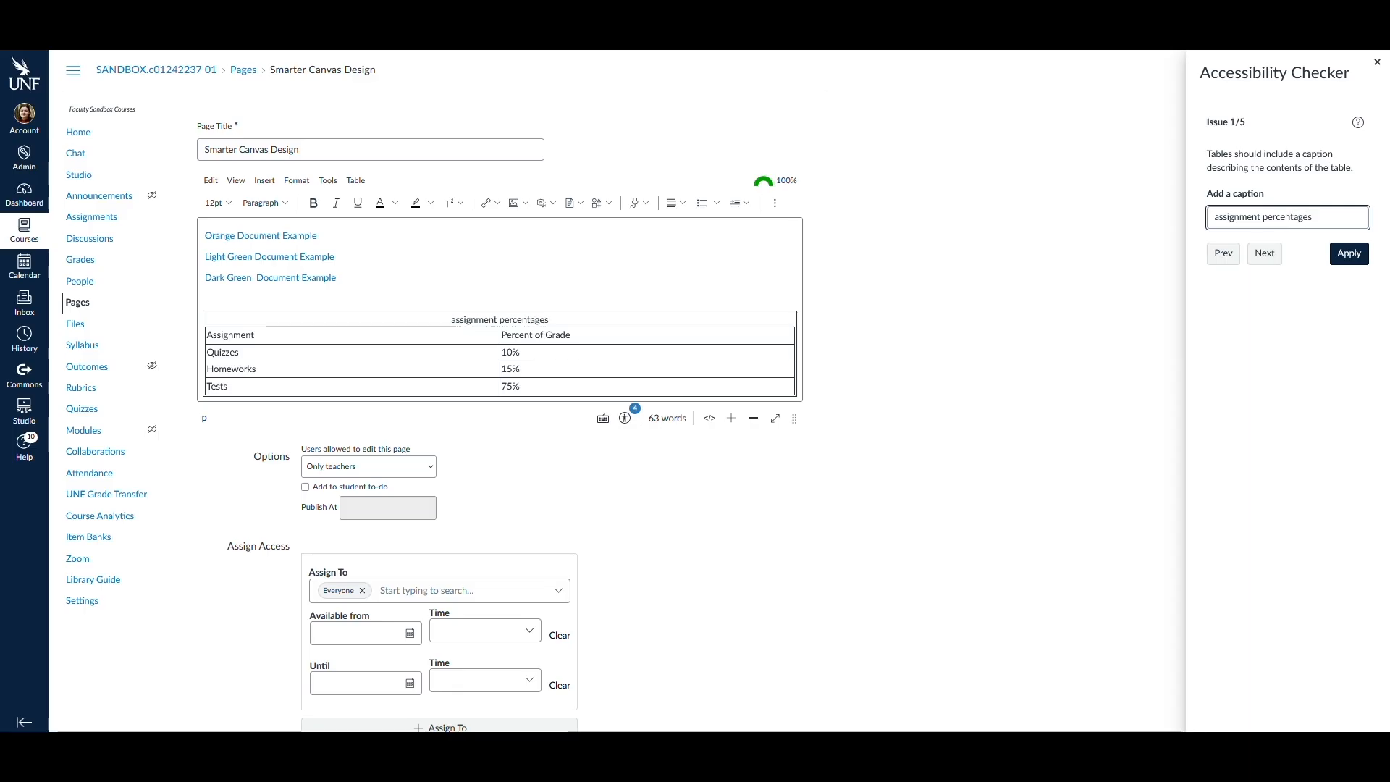
left_click(1355, 254)
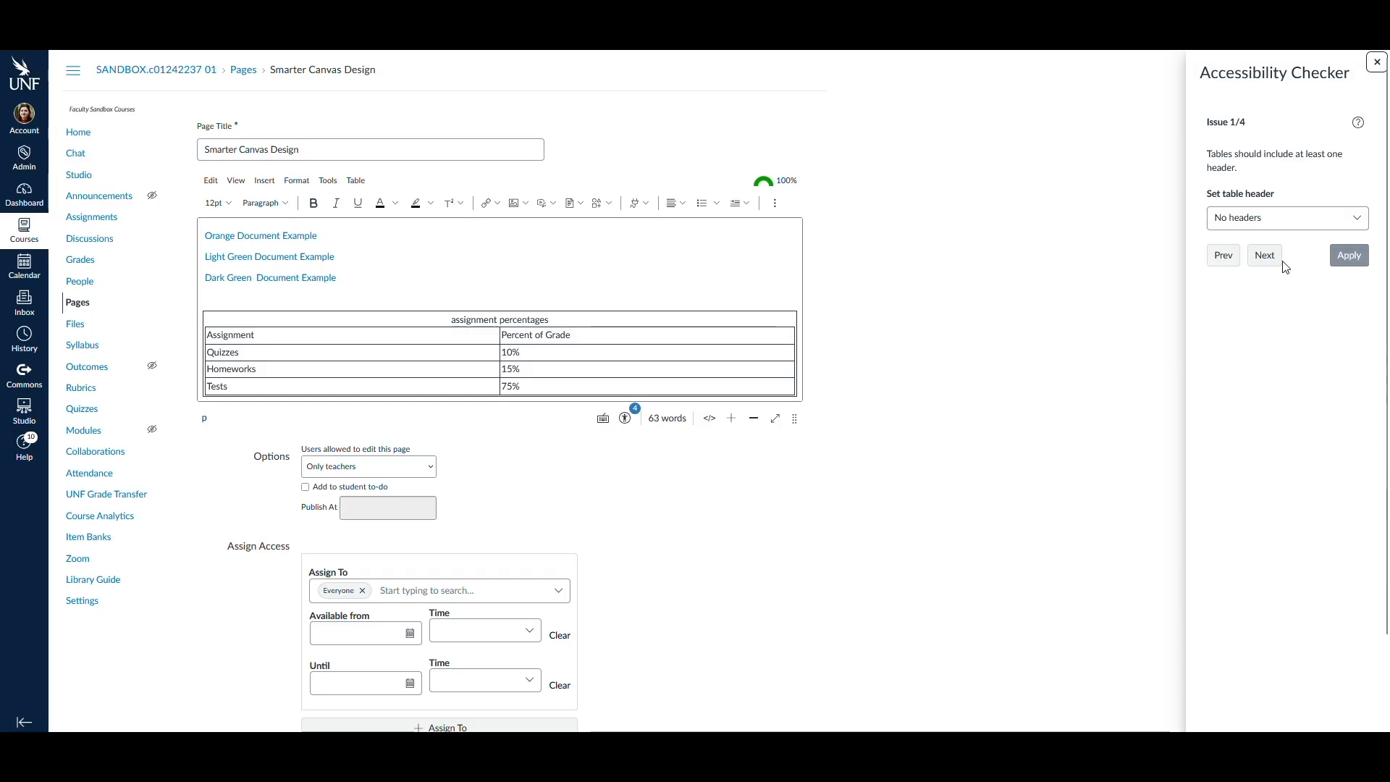
Step: Apply a Header row to the grade table and change the overlong heading's tag to paragraph
left_click(1271, 219)
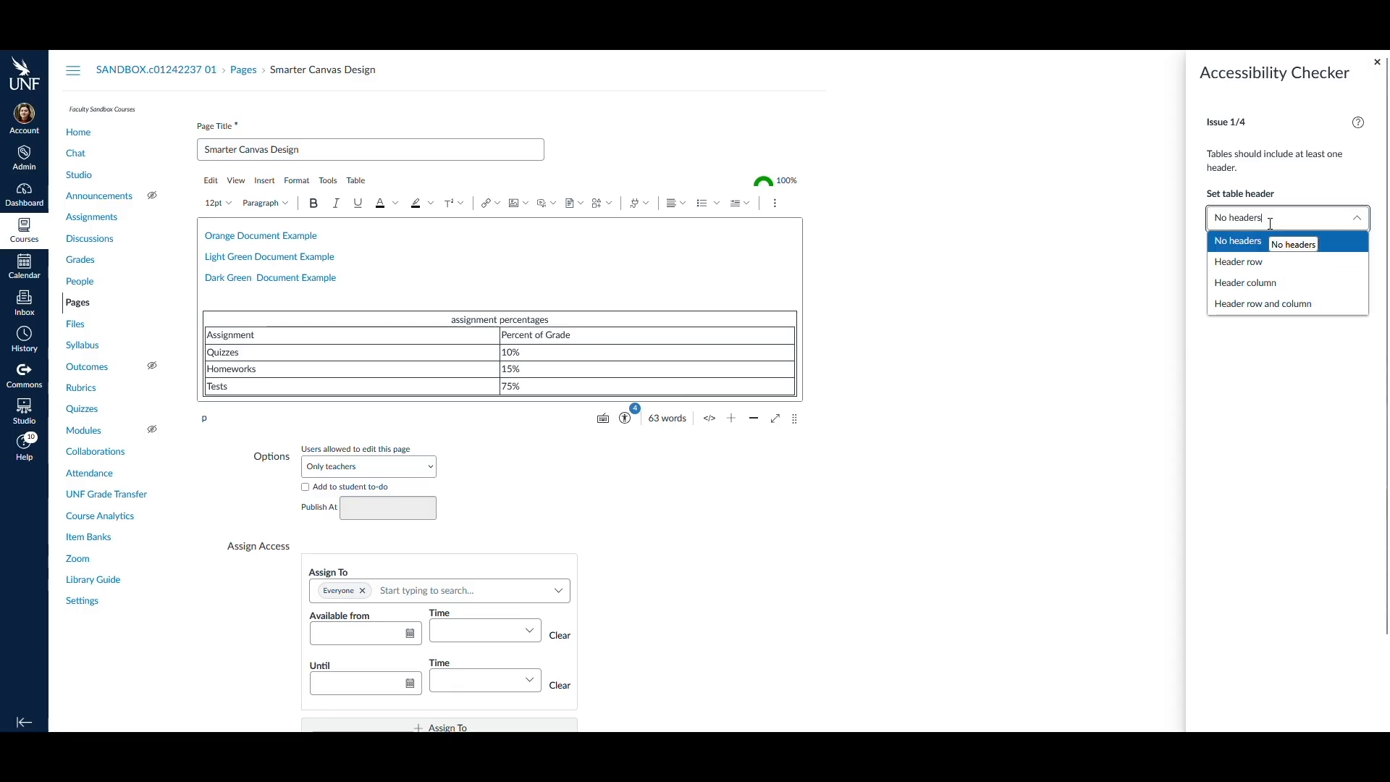
left_click(1260, 263)
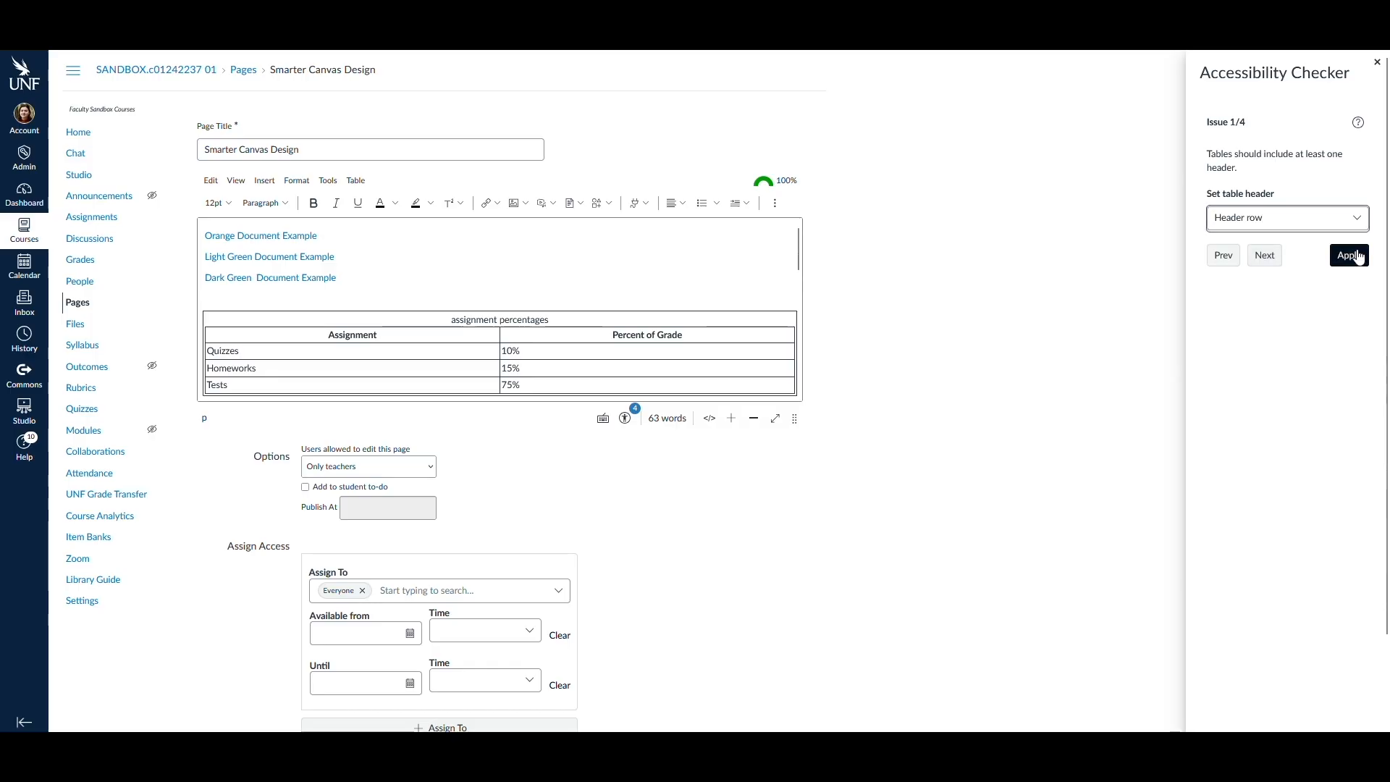
left_click(1349, 225)
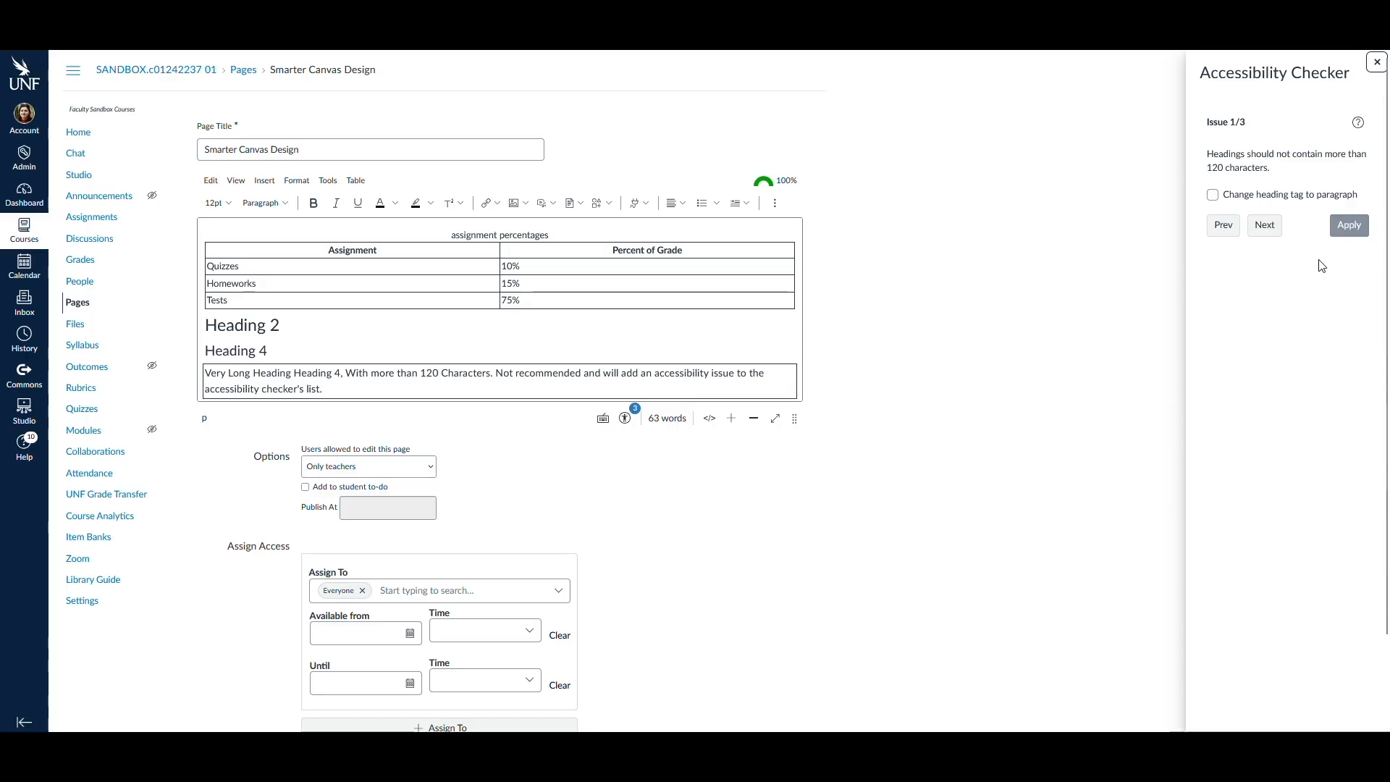
left_click(1303, 195)
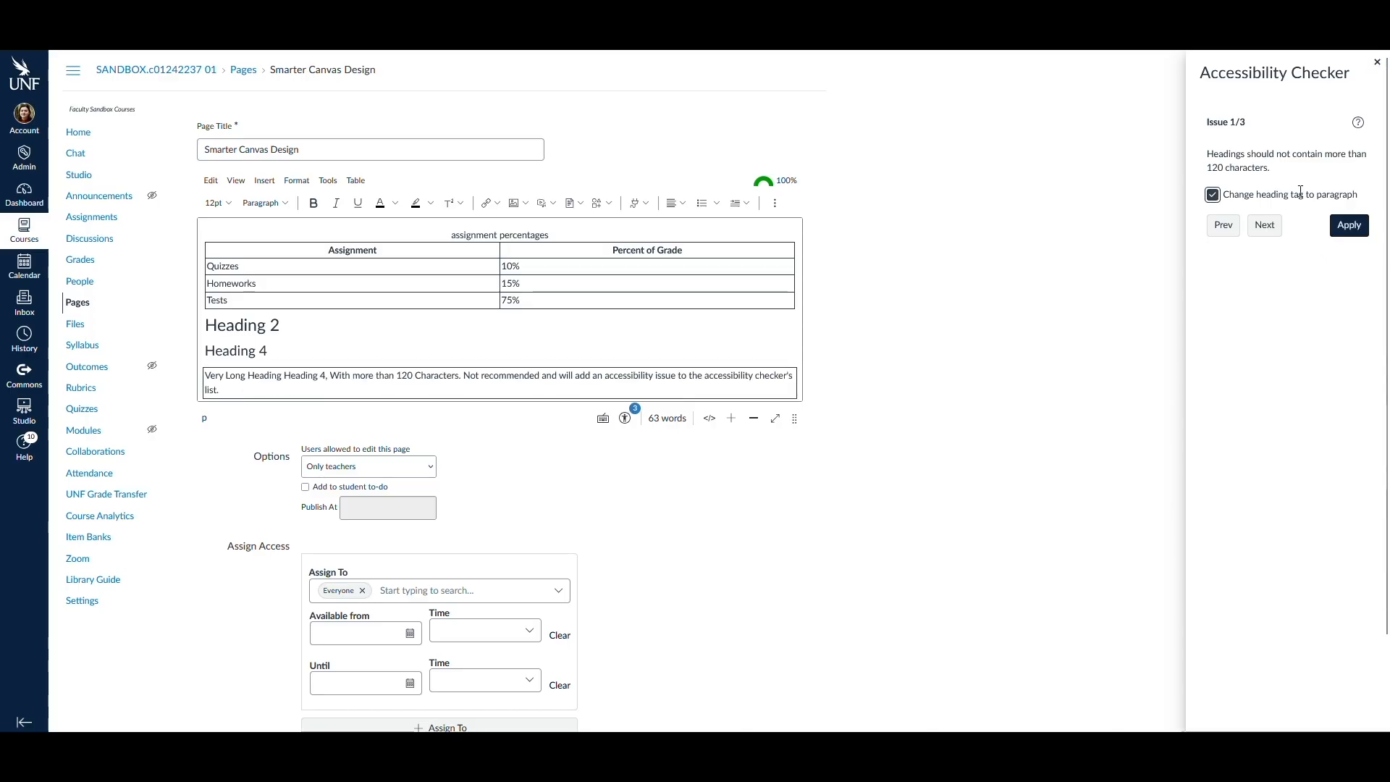
left_click(1348, 227)
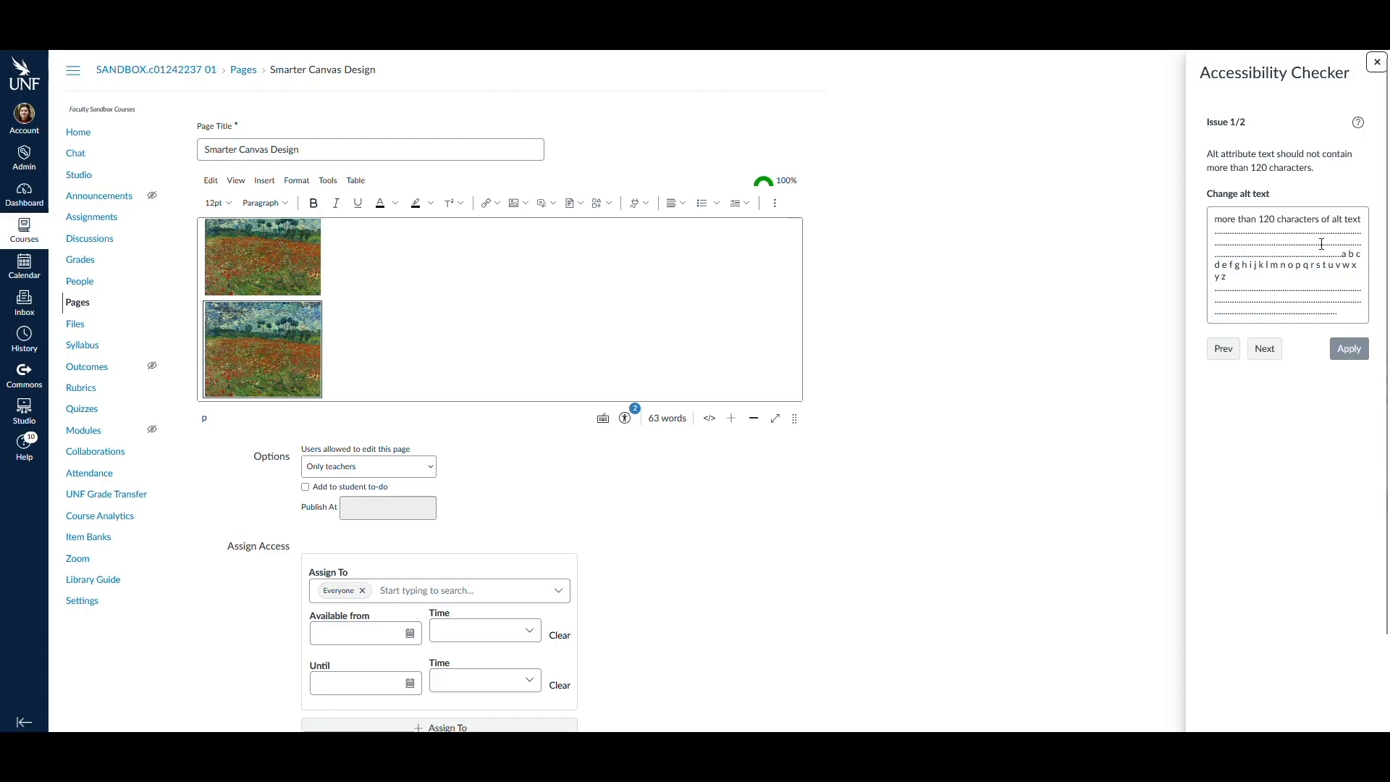
Step: Shorten the second image's alt text to "more than 120 characters of alt text" and apply it
left_click_drag(1215, 227, 1346, 370)
key("BackSpace")
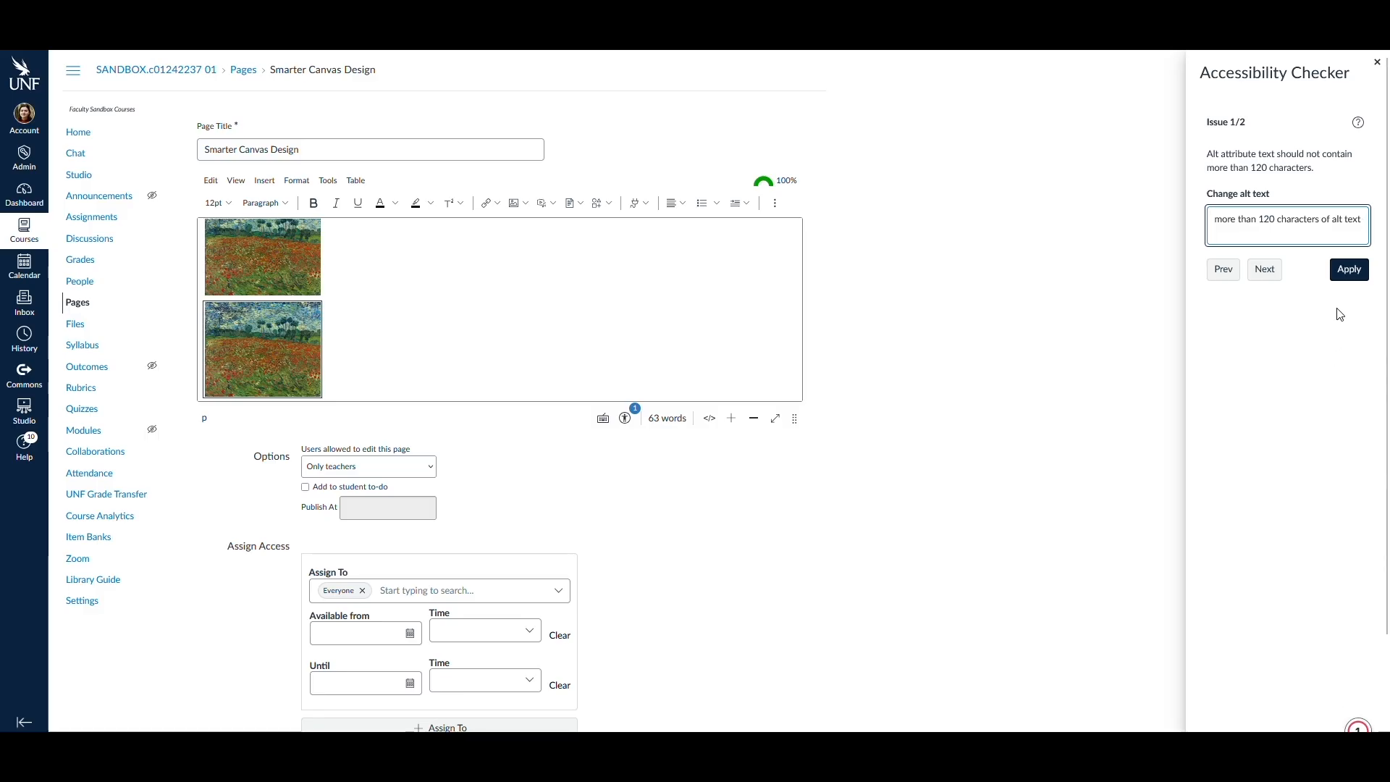
left_click(1342, 283)
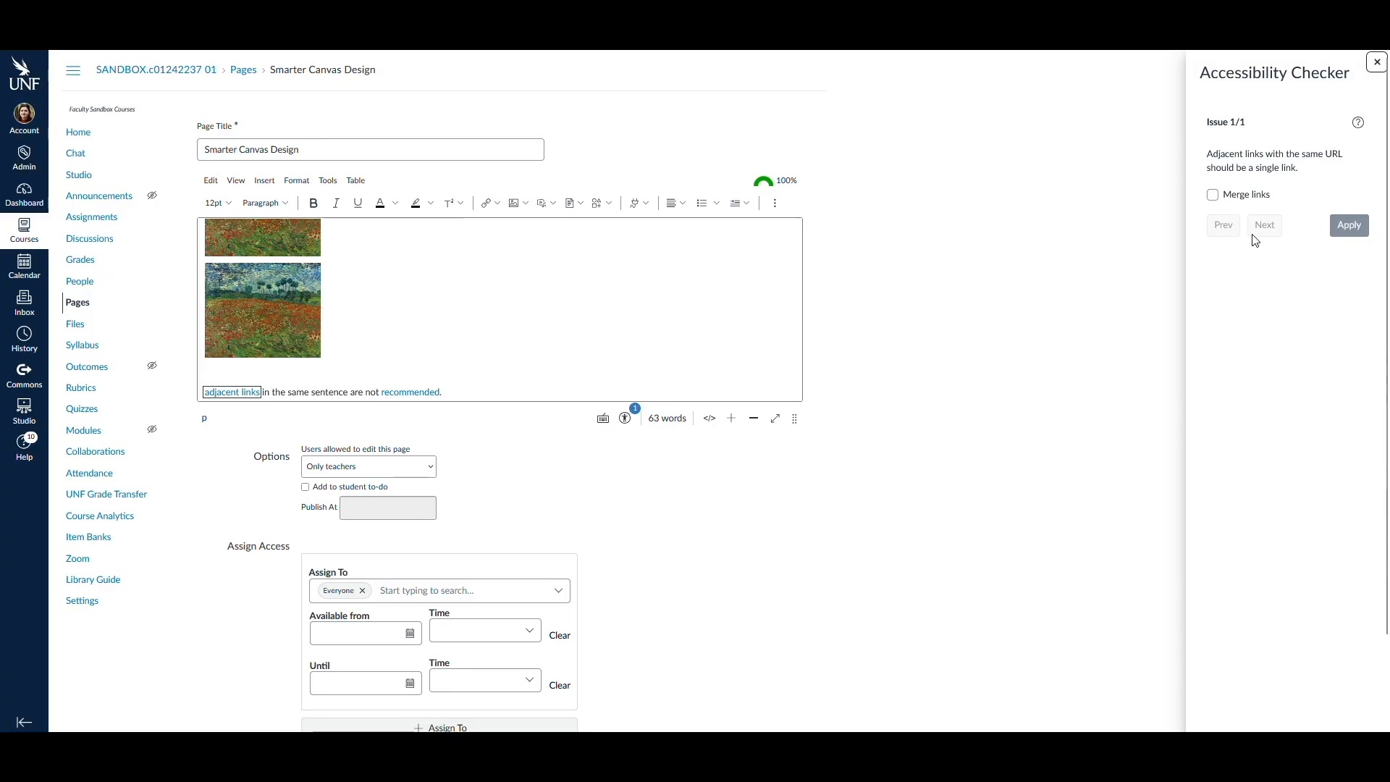
Step: Merge the adjacent links with the same URL into a single link and close the Accessibility Checker
left_click(1246, 202)
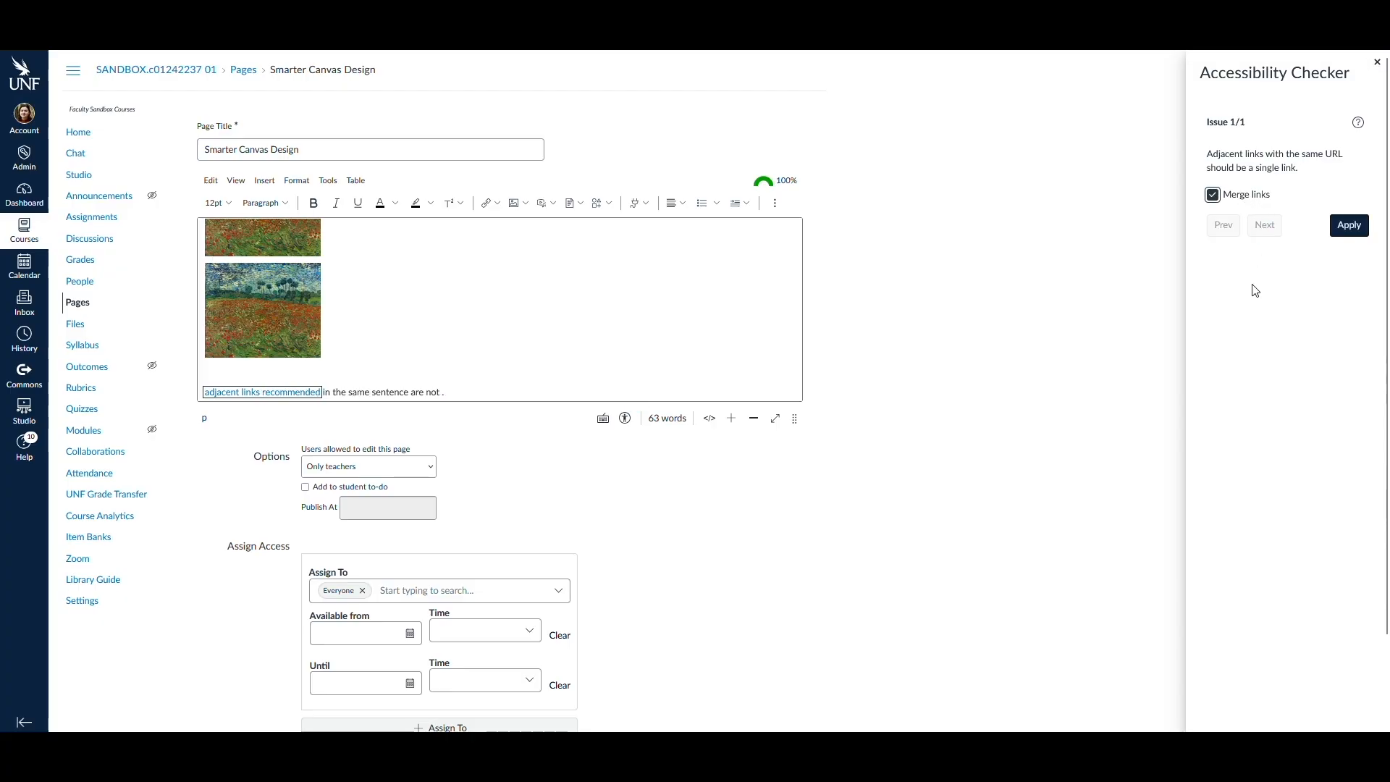
left_click(1347, 226)
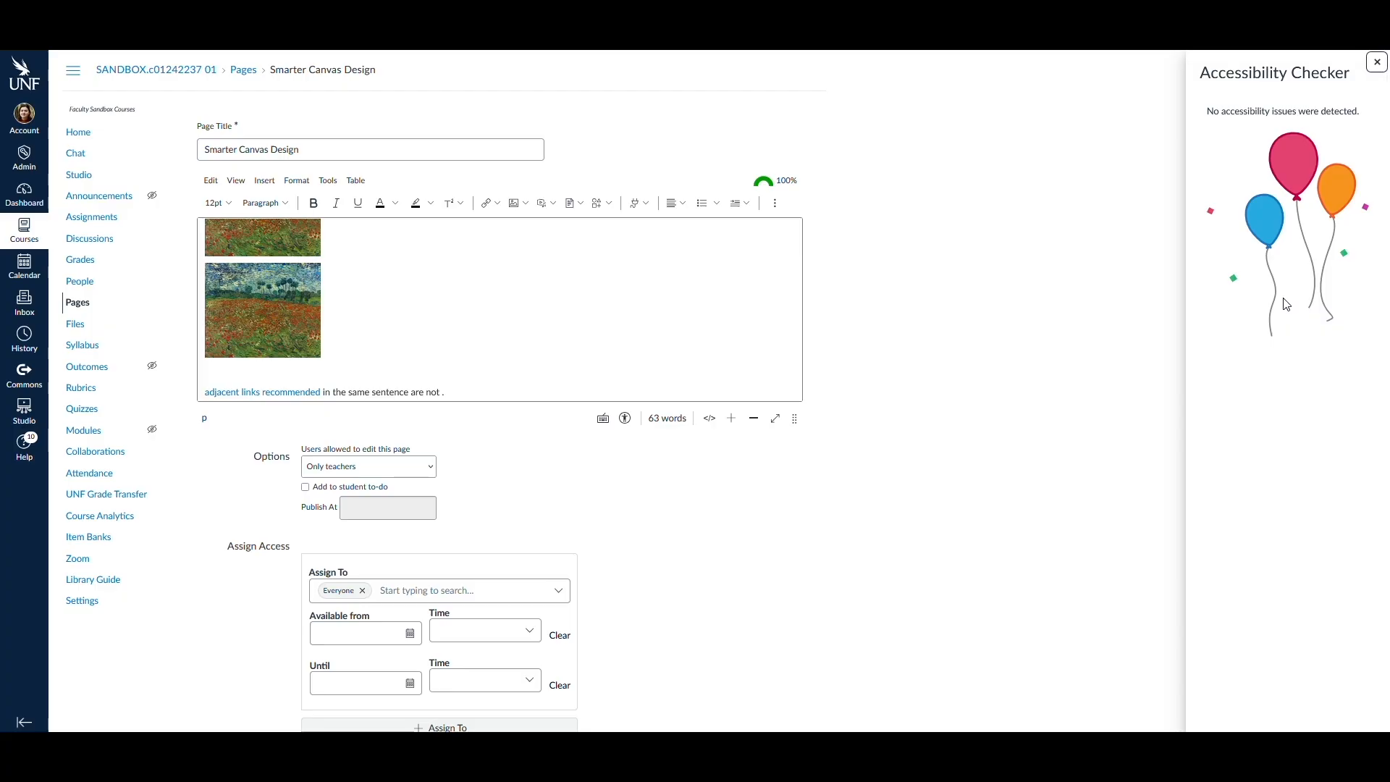
left_click(1374, 69)
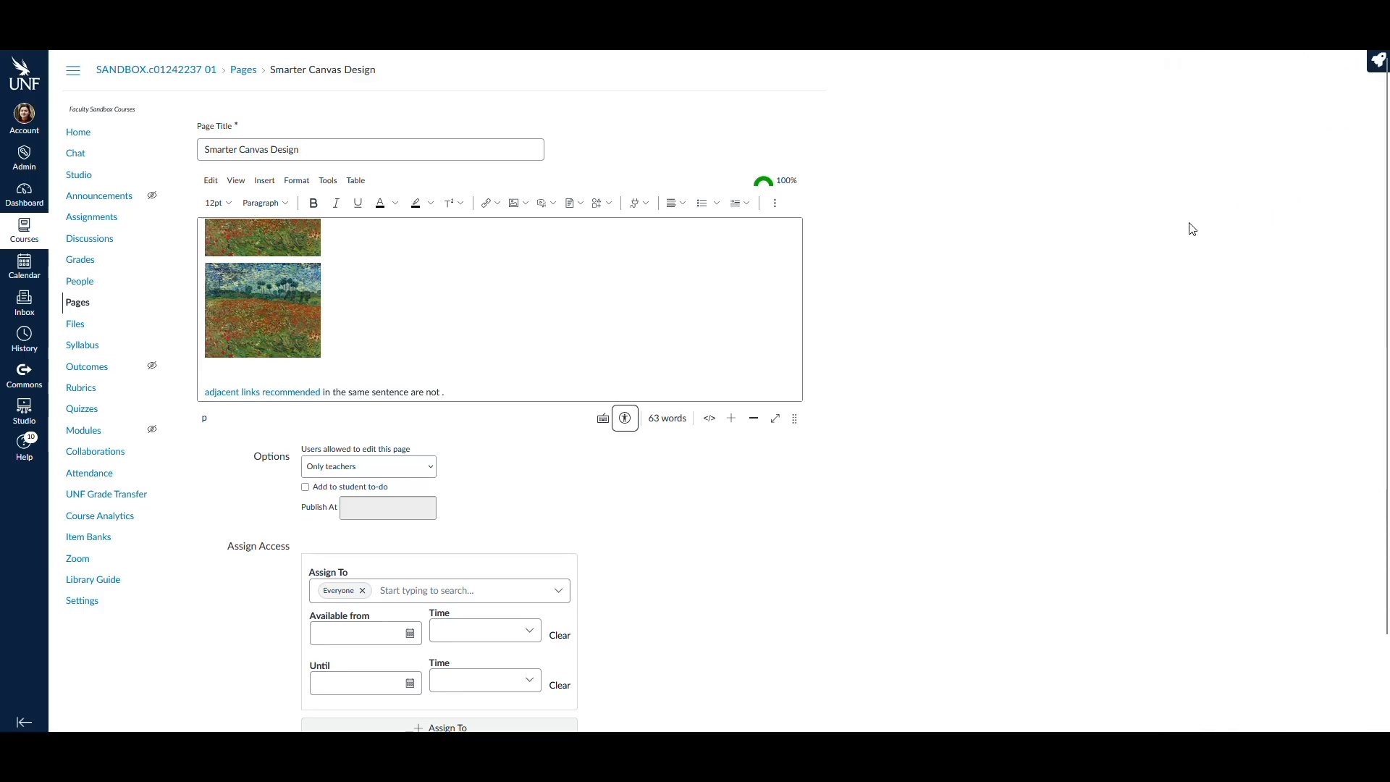